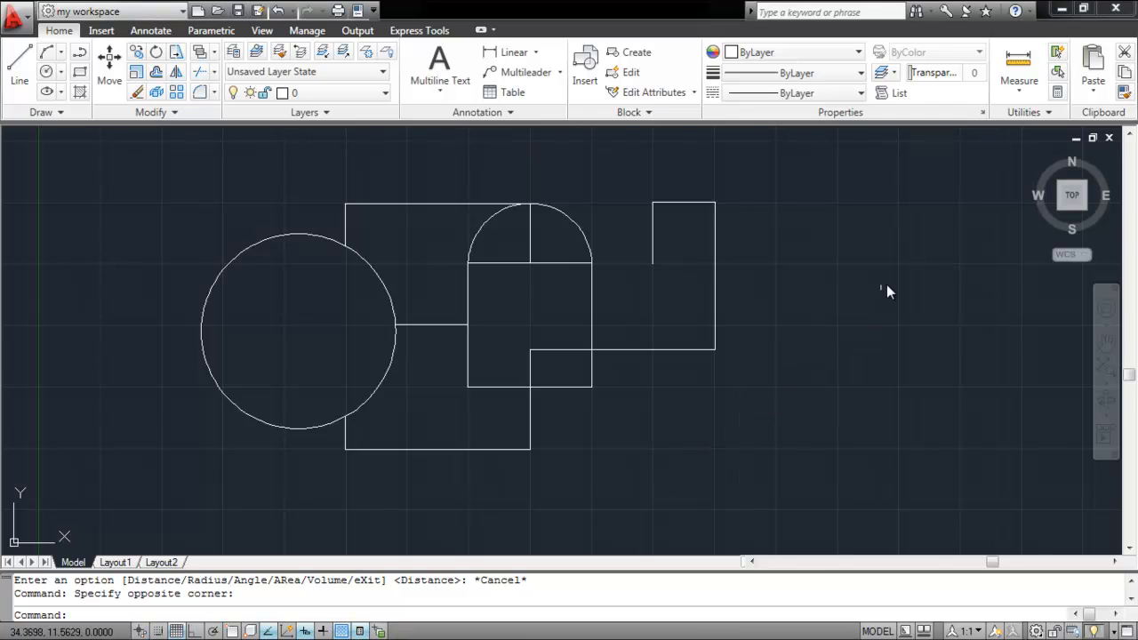
# Step: Start the Area option from the Measure dropdown in the Utilities panel
pyautogui.click(1023, 94)
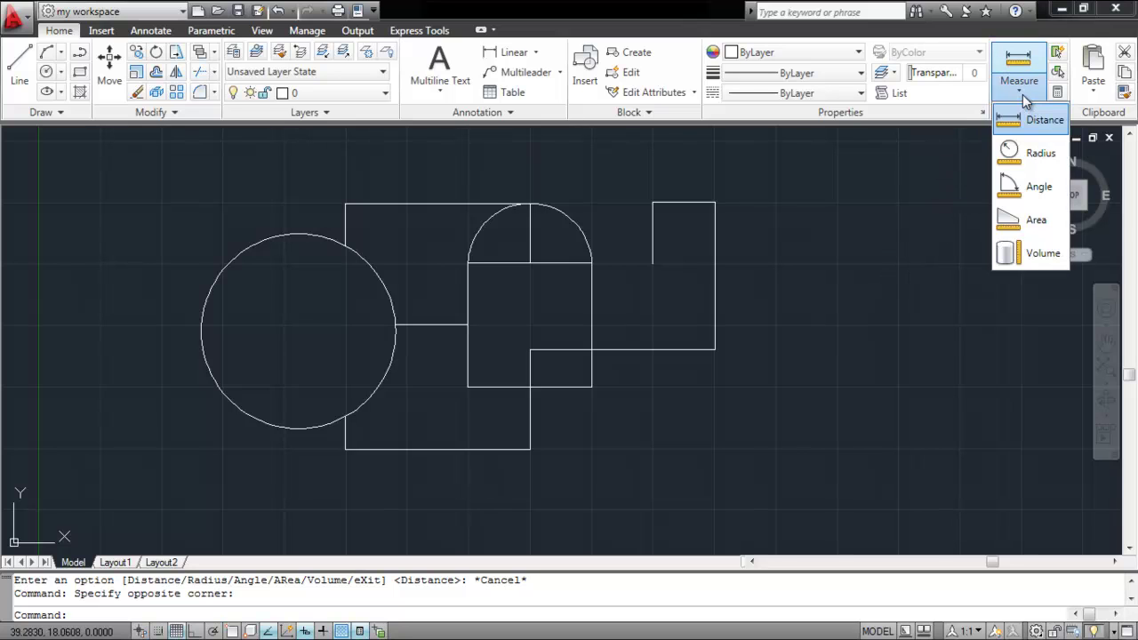
pyautogui.click(1052, 227)
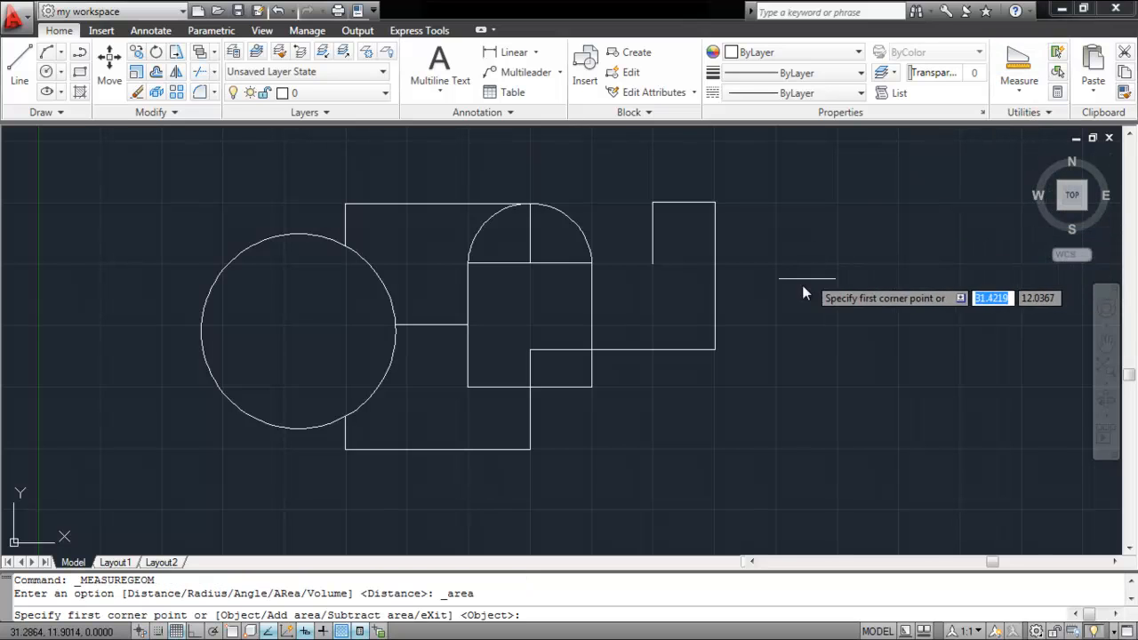
# Step: Measure the circle as an object — area 49.2472, circumference 24.8769 — then cancel the command
pyautogui.rightClick(684, 391)
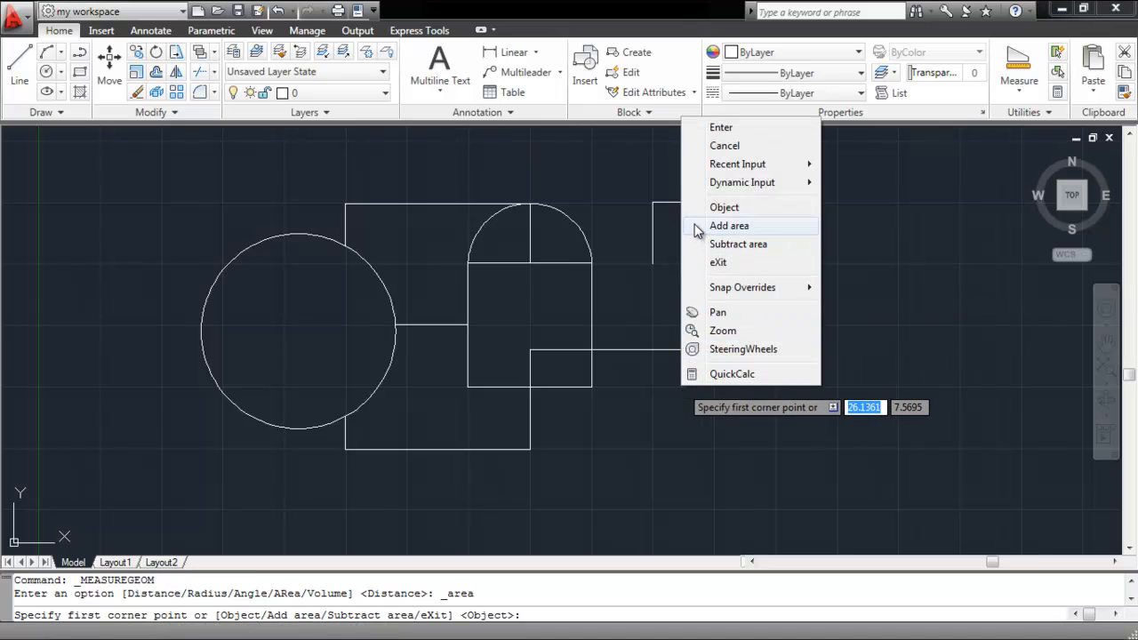
pyautogui.click(724, 207)
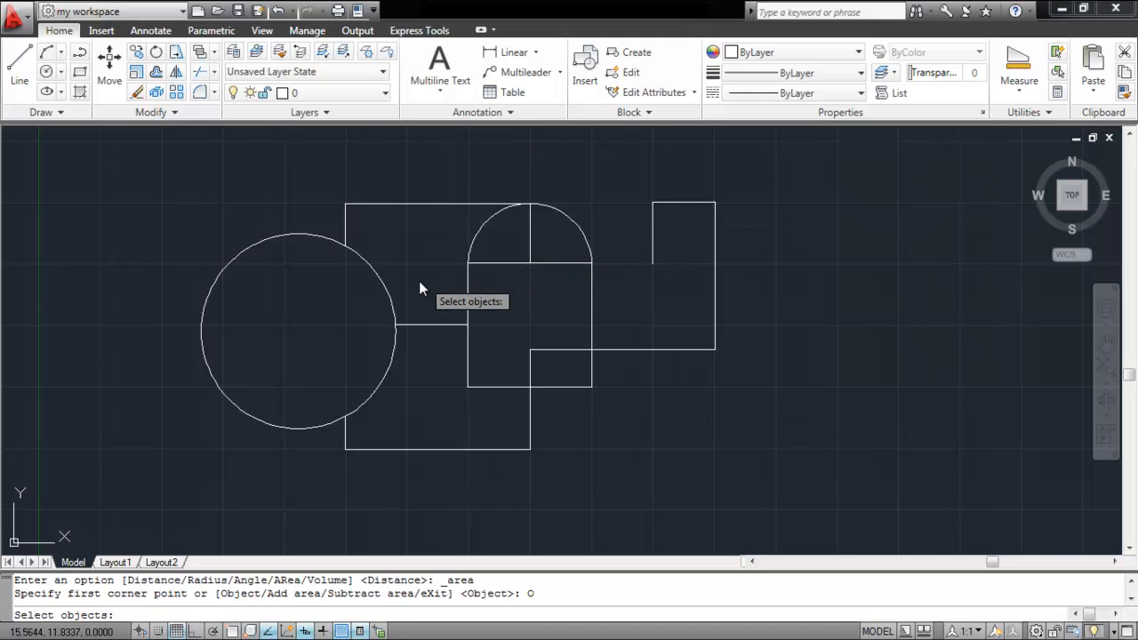
pyautogui.click(393, 292)
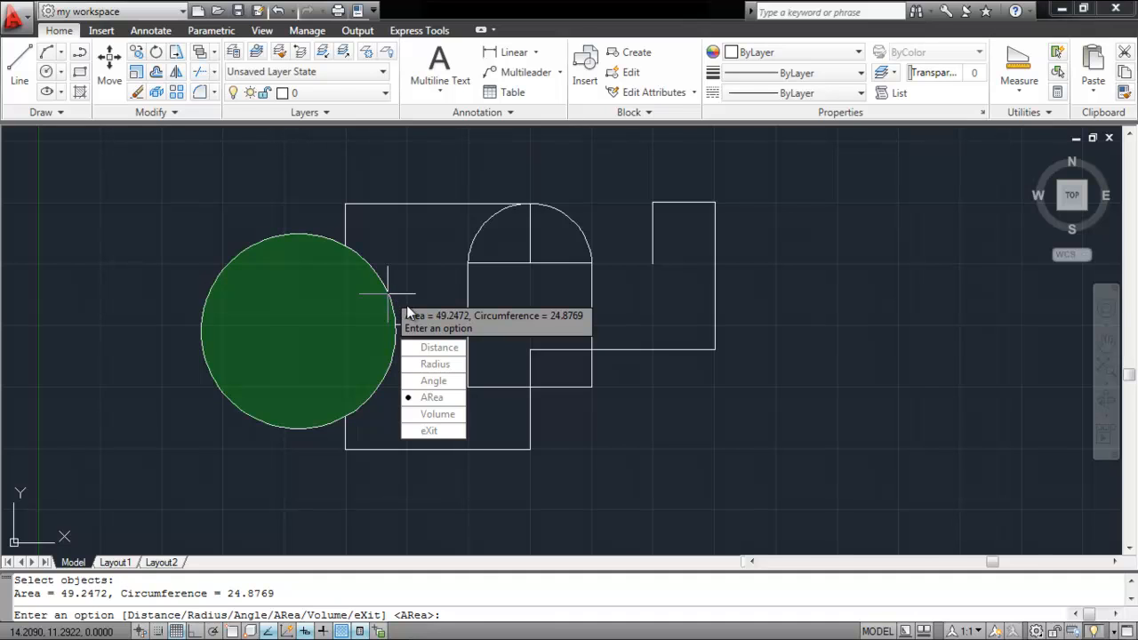
pyautogui.press('Escape')
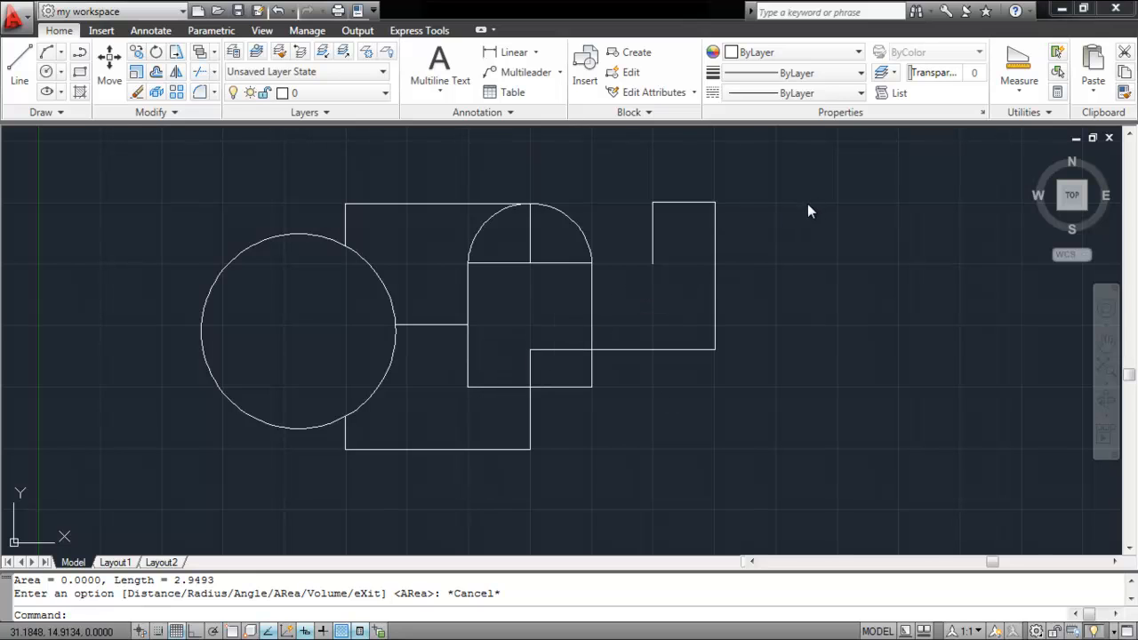
# Step: In Add area / Object mode, total the 25.3633 central shape and the circle to 74.6105
pyautogui.click(1019, 67)
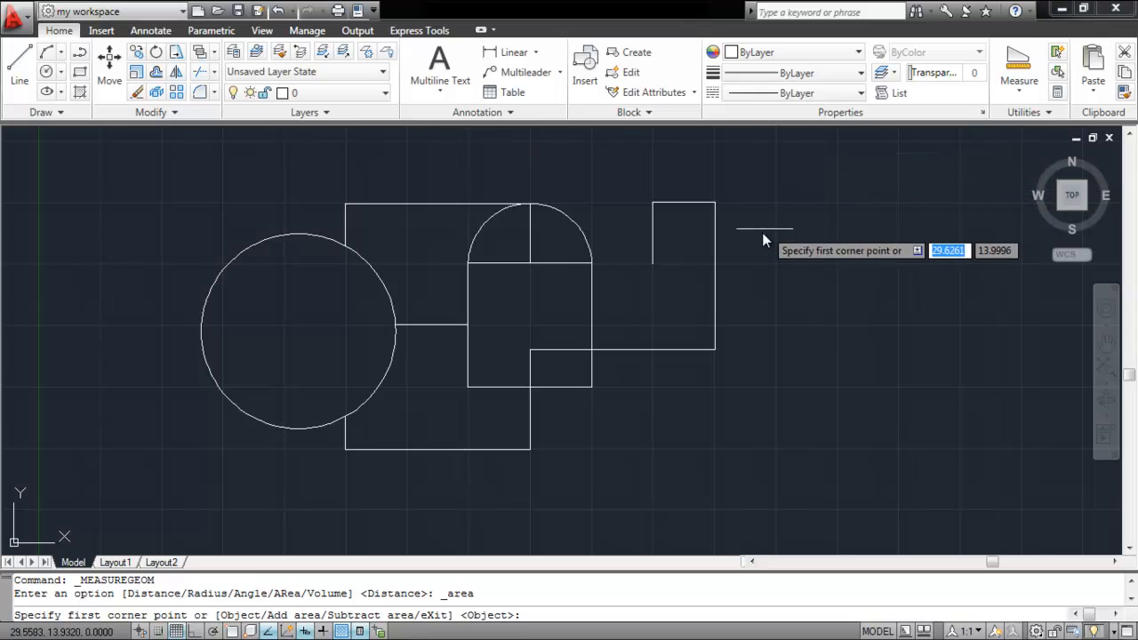
pyautogui.rightClick(669, 307)
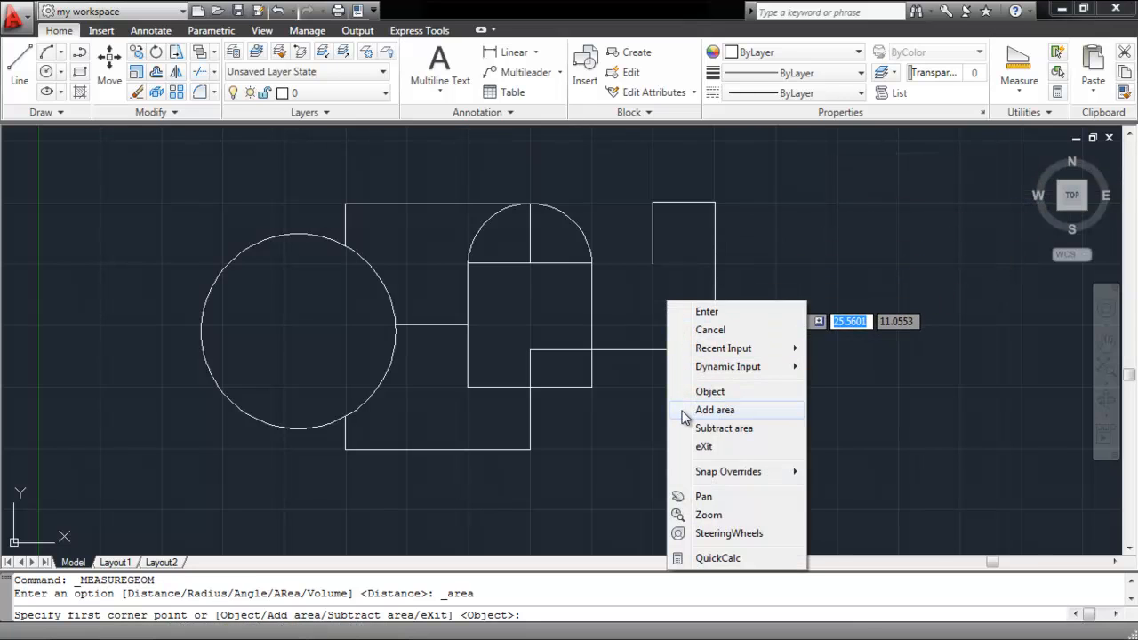
pyautogui.click(716, 410)
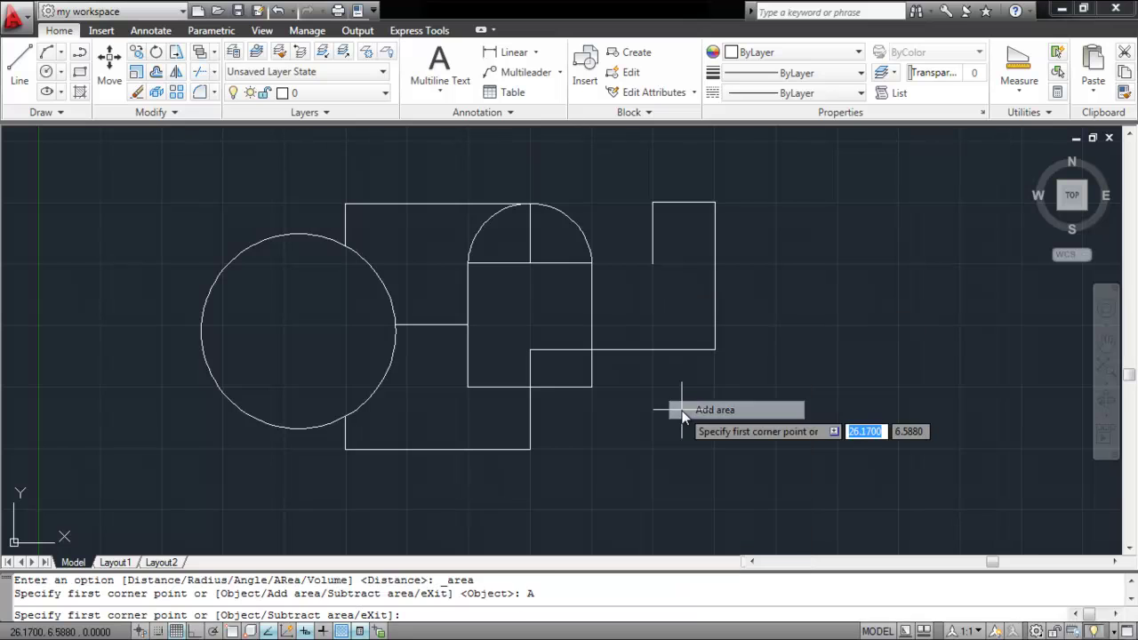
pyautogui.rightClick(625, 412)
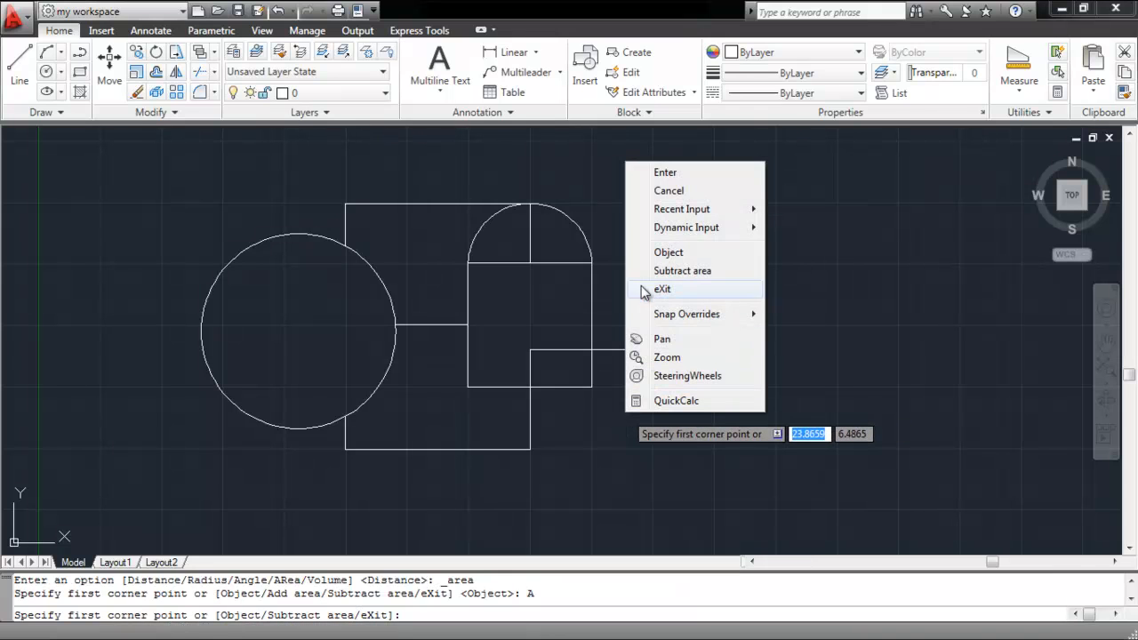
pyautogui.click(668, 253)
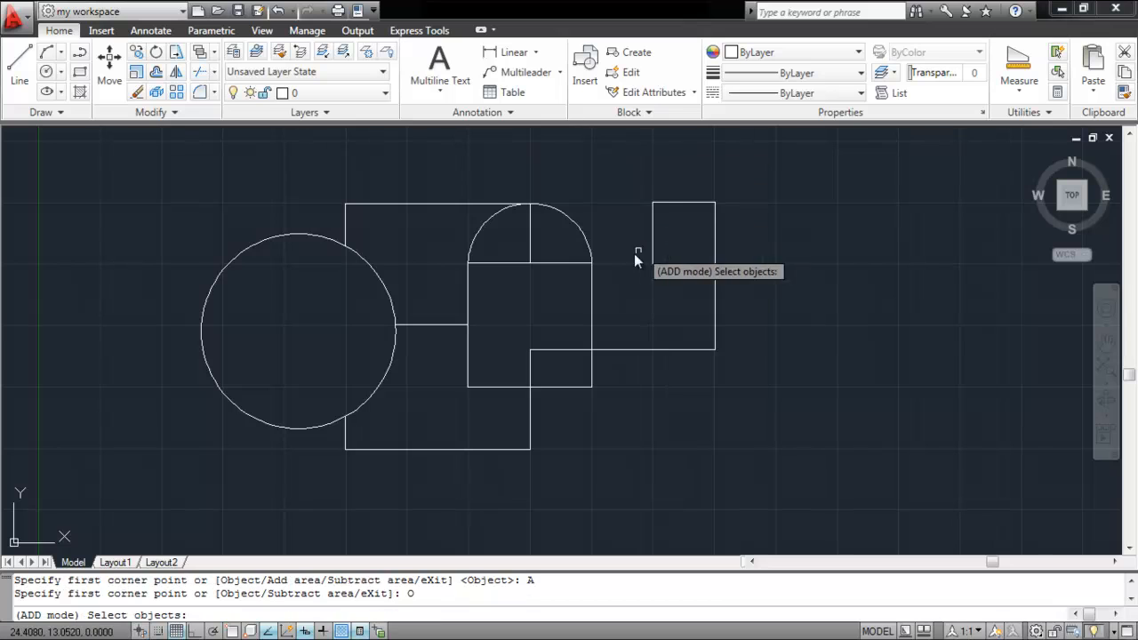
pyautogui.click(594, 291)
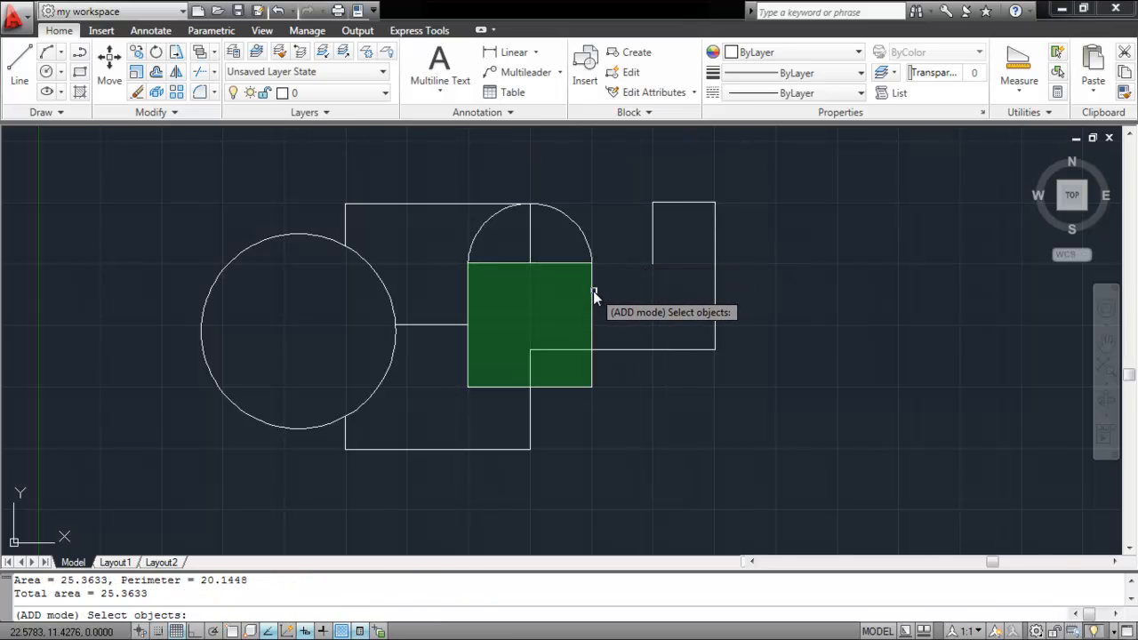
pyautogui.click(394, 309)
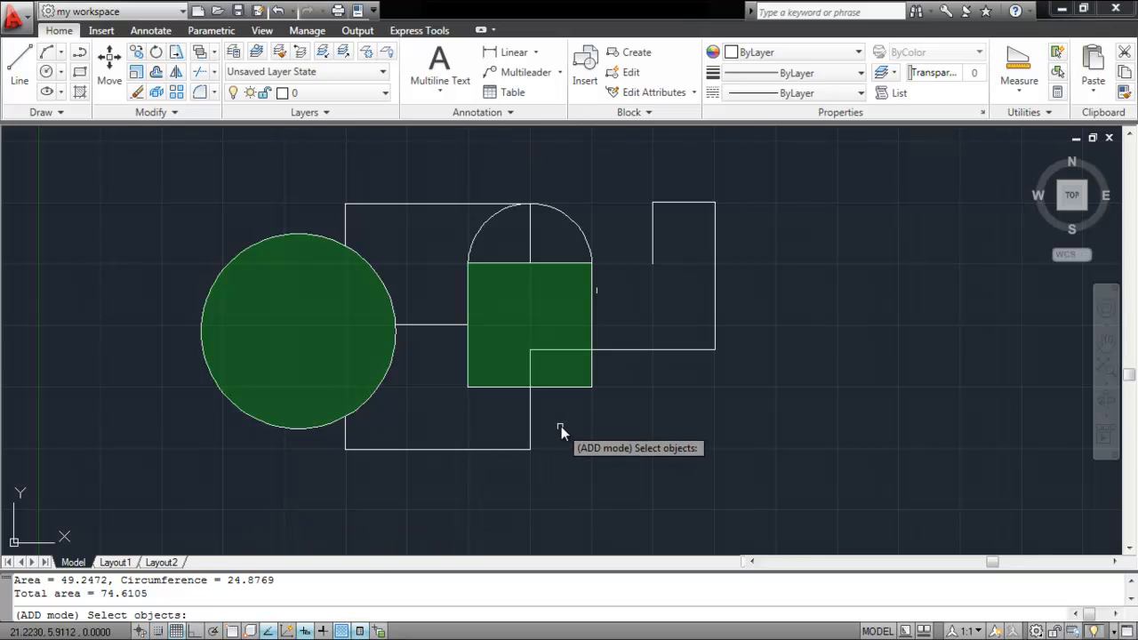
# Step: In Subtract area / Object mode, remove the circle to leave 25.3633, then end the measurement
pyautogui.press('Return')
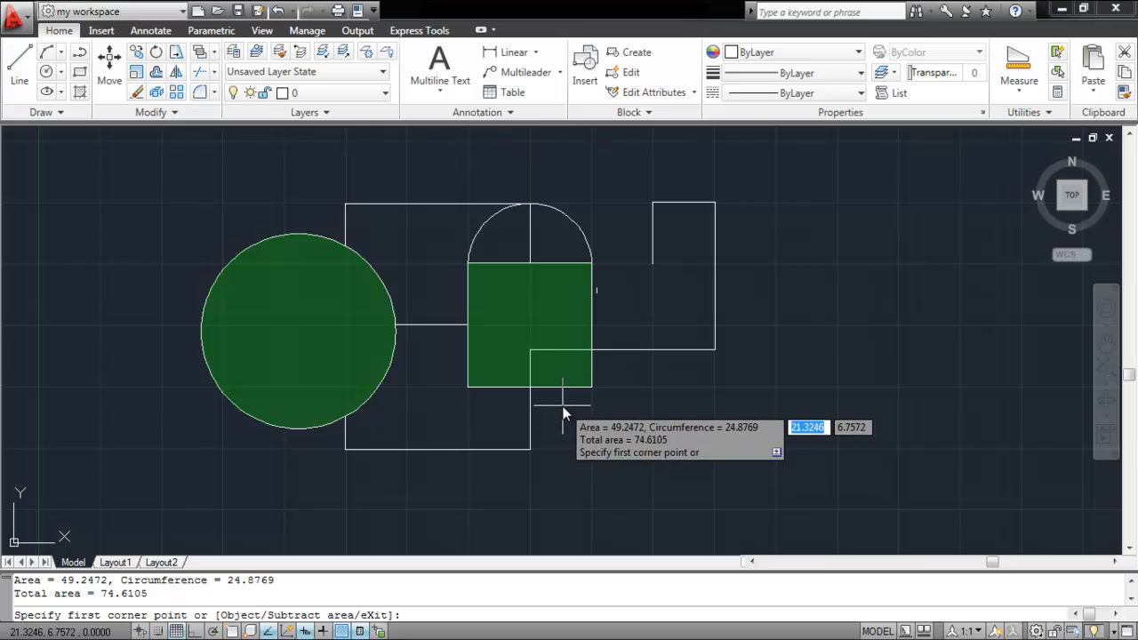
pyautogui.rightClick(570, 397)
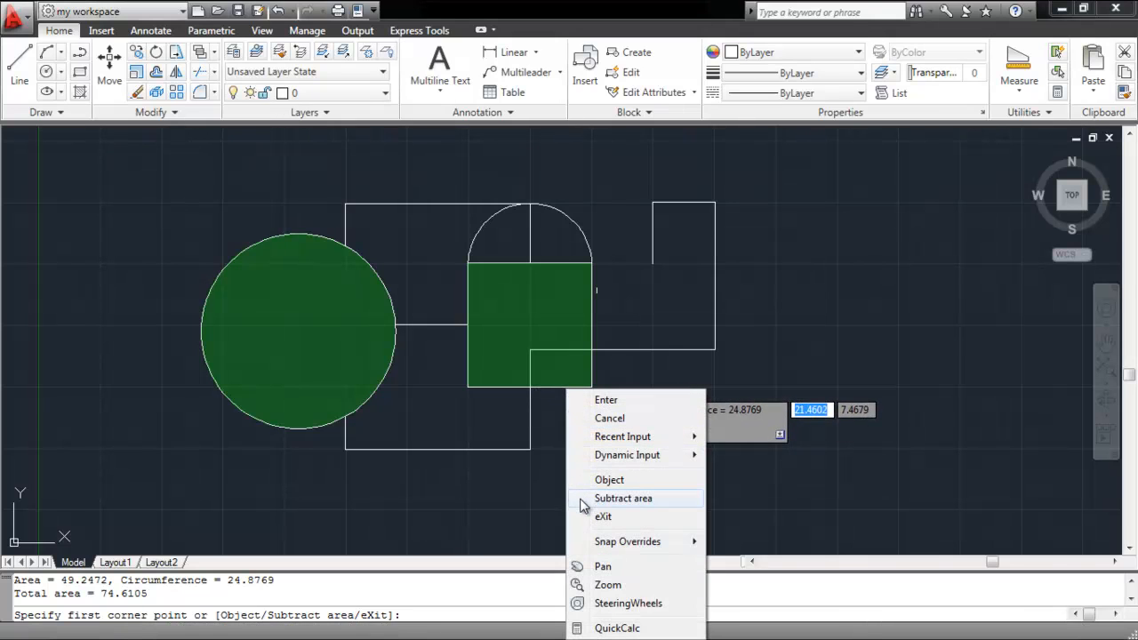
pyautogui.click(622, 498)
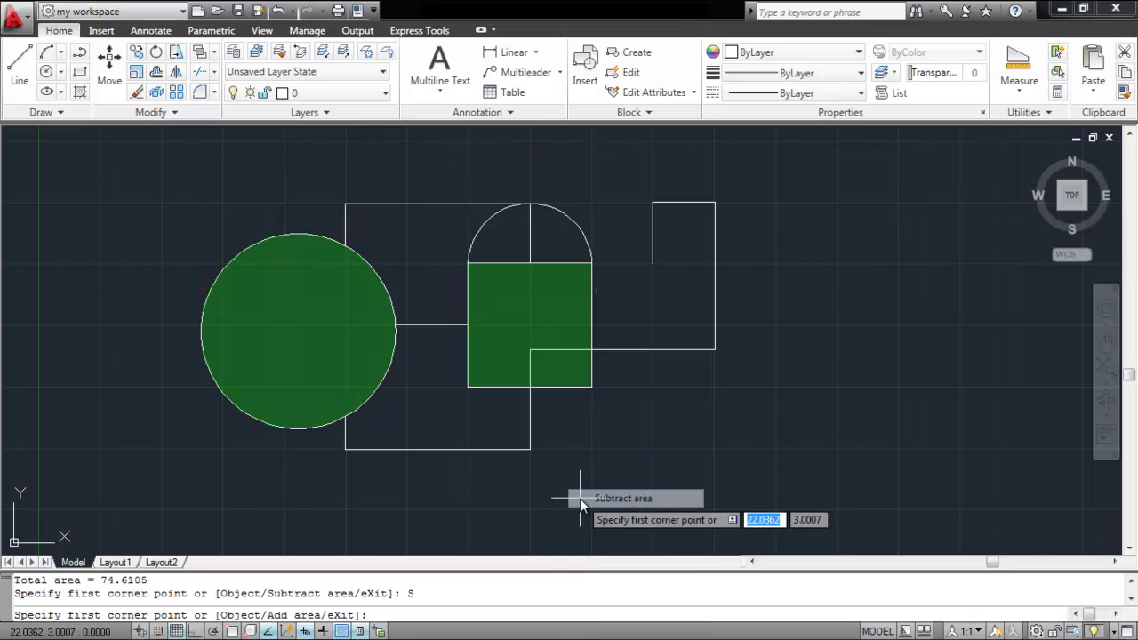
pyautogui.rightClick(565, 421)
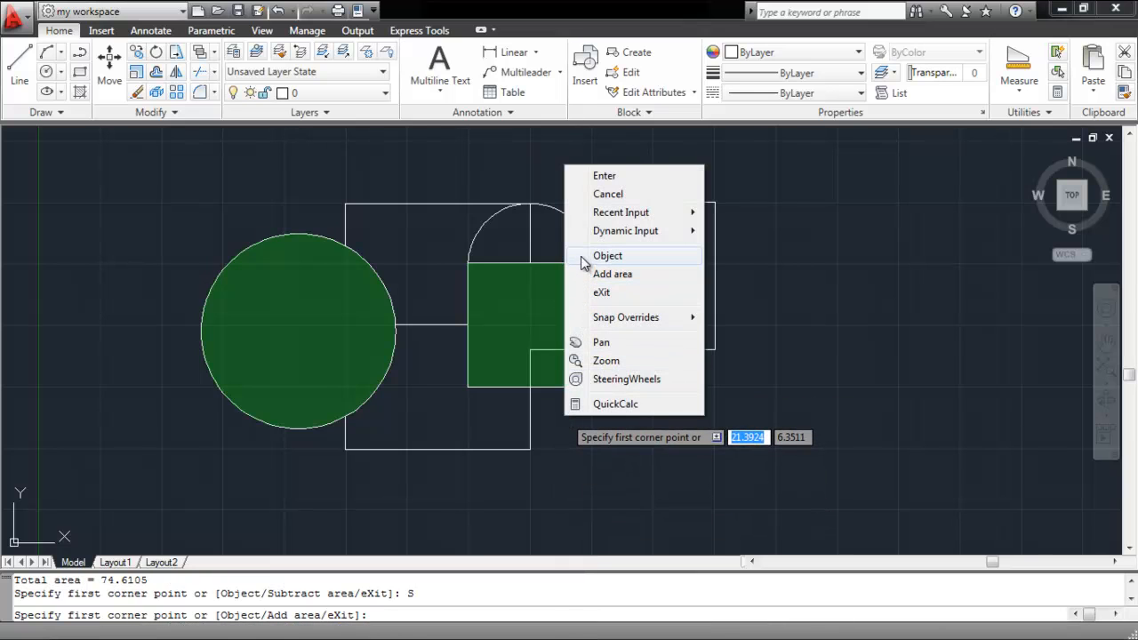
pyautogui.click(608, 255)
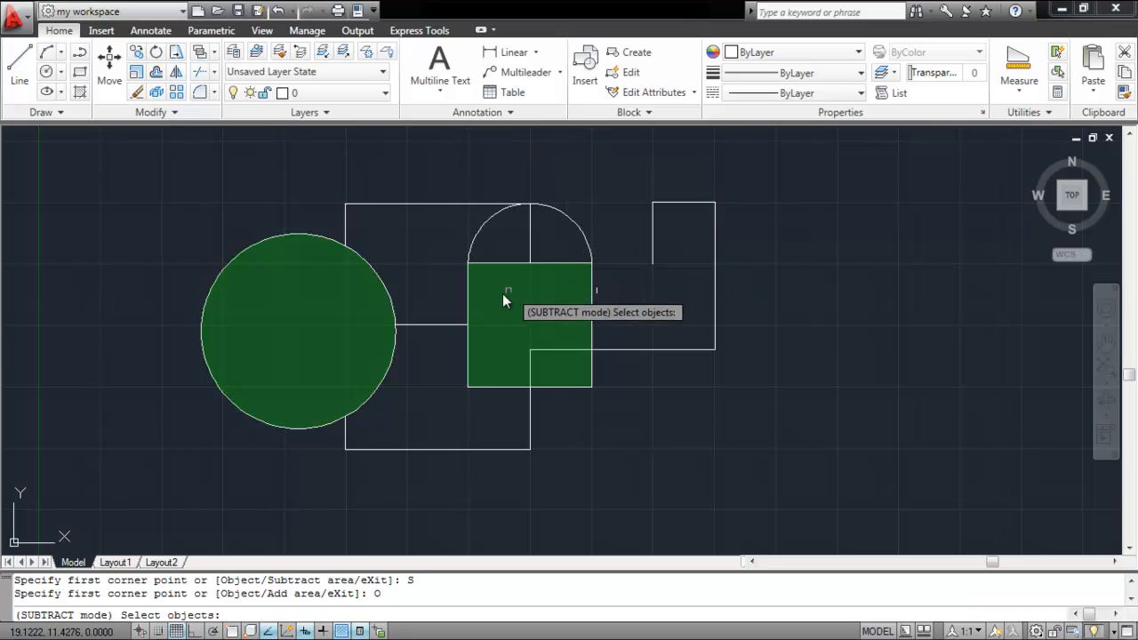
pyautogui.click(388, 311)
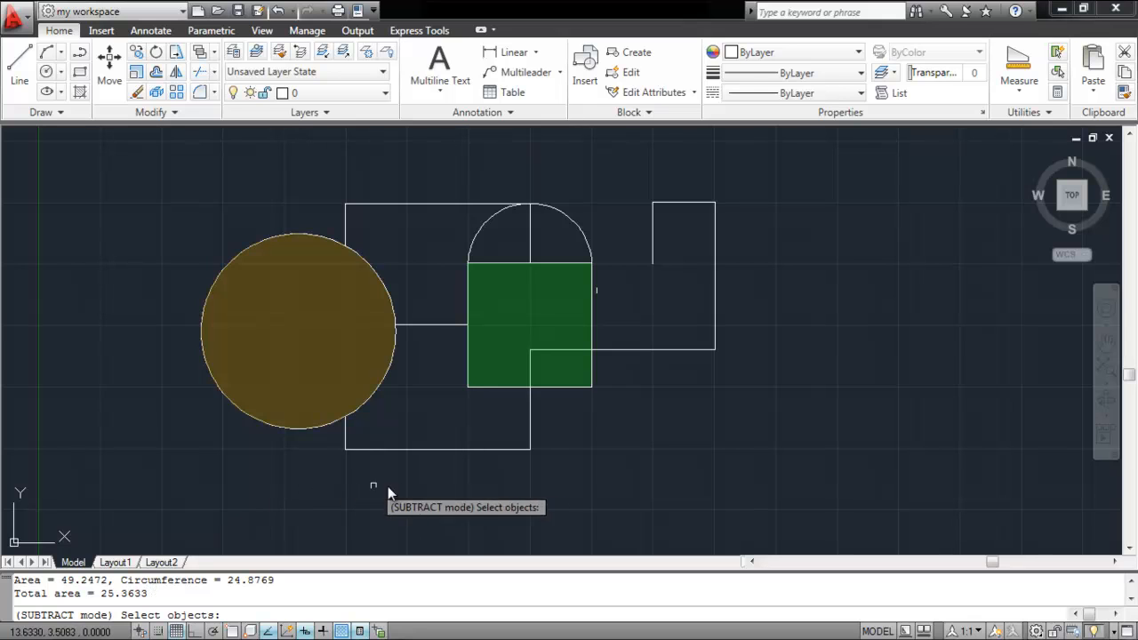
pyautogui.press('Return')
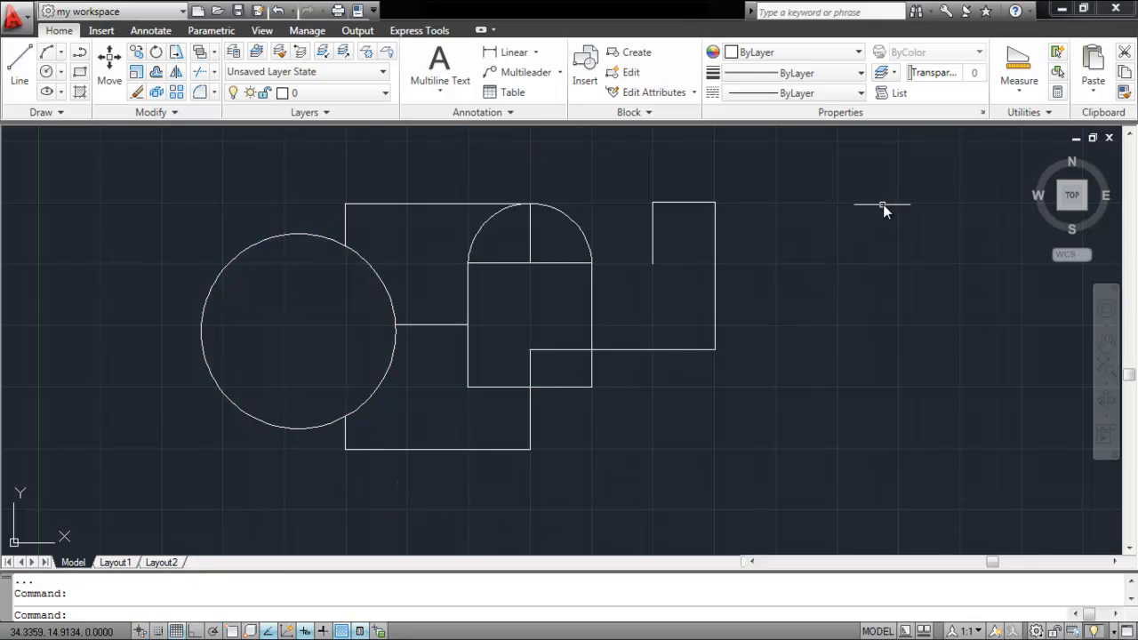
# Step: Pick three corner points of the top-left region to get area 18.1194 and perimeter 19.8172
pyautogui.click(1019, 93)
pyautogui.click(1050, 151)
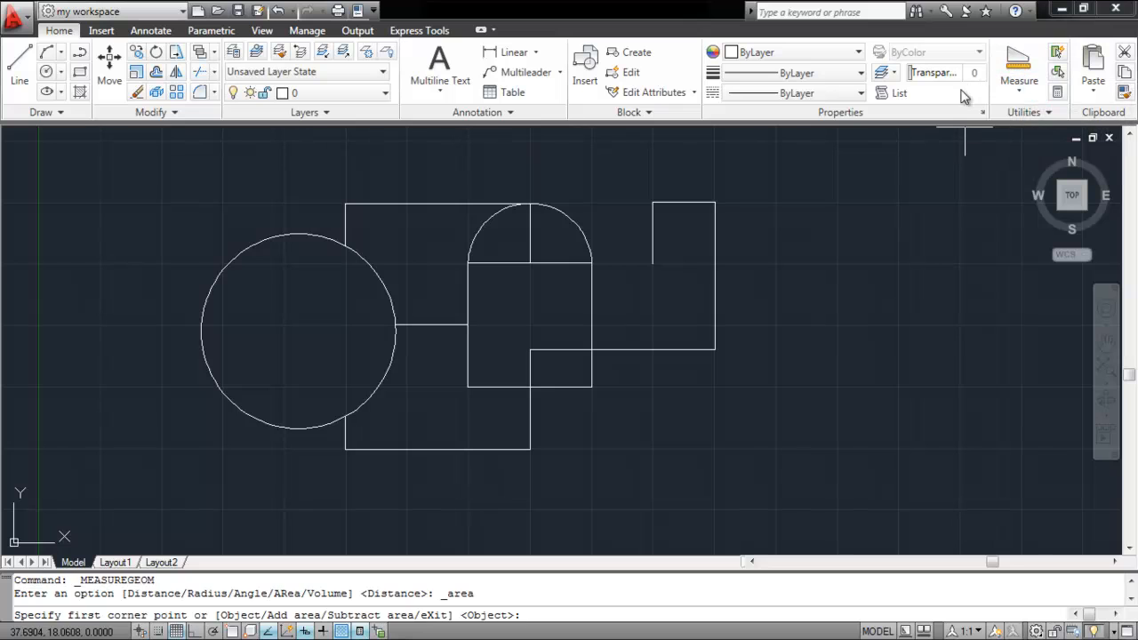
pyautogui.click(530, 263)
pyautogui.click(345, 263)
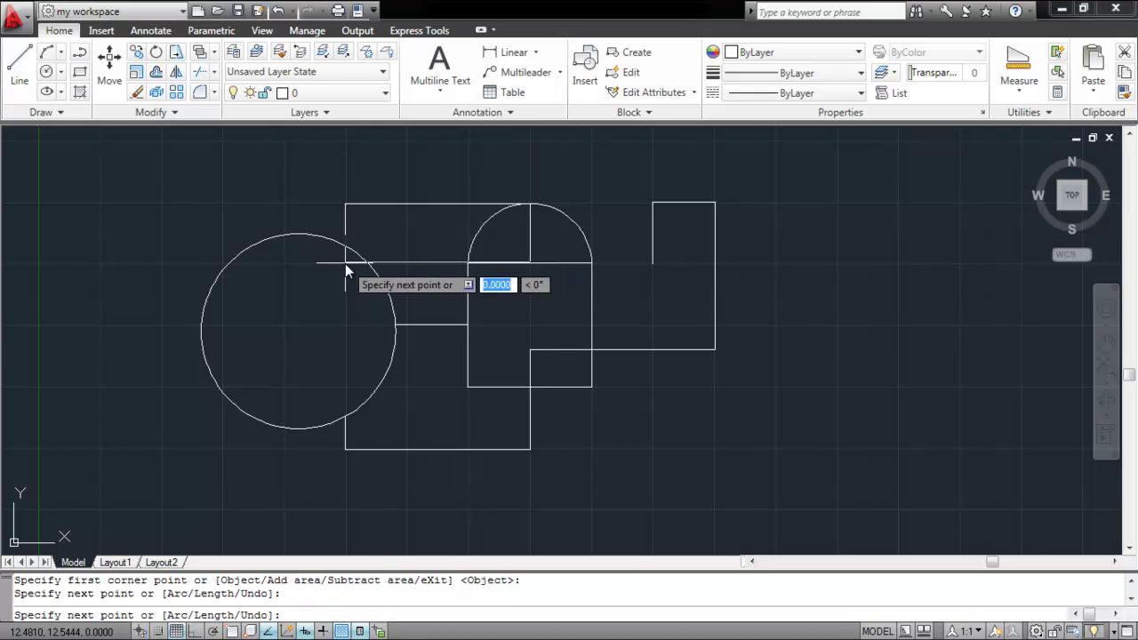
pyautogui.click(346, 205)
pyautogui.press('Return')
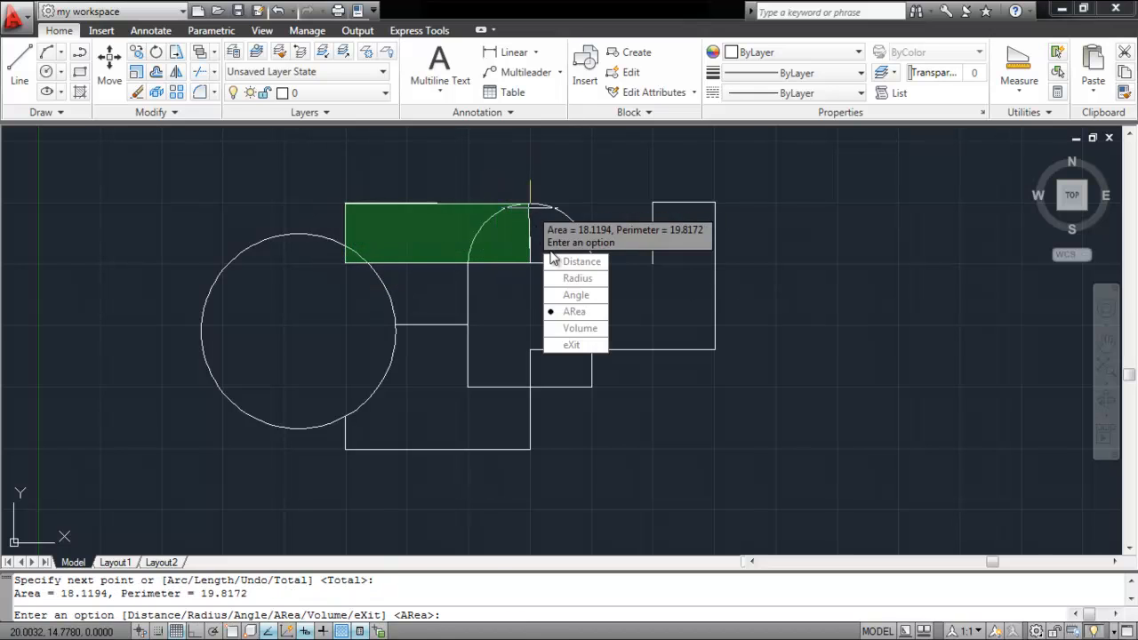